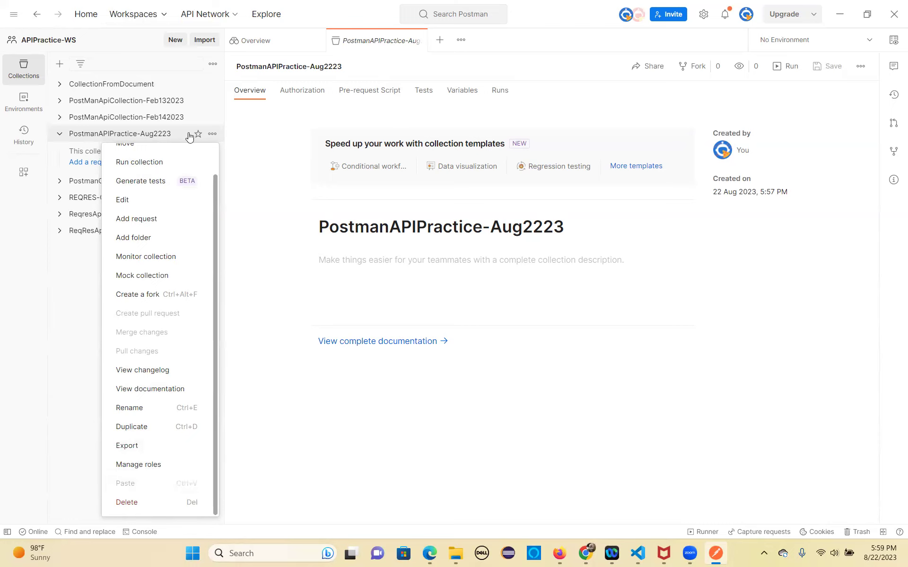
click(85, 150)
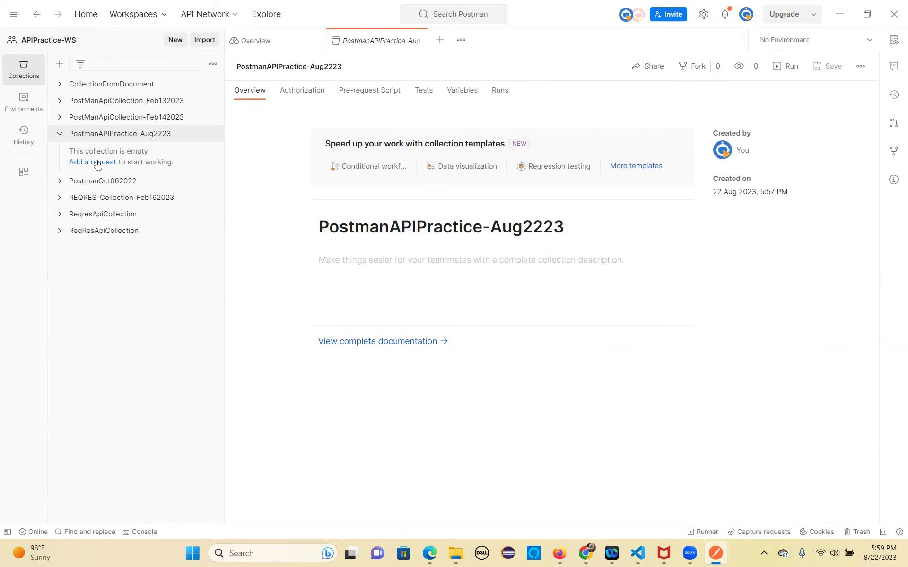
key(alt+Tab)
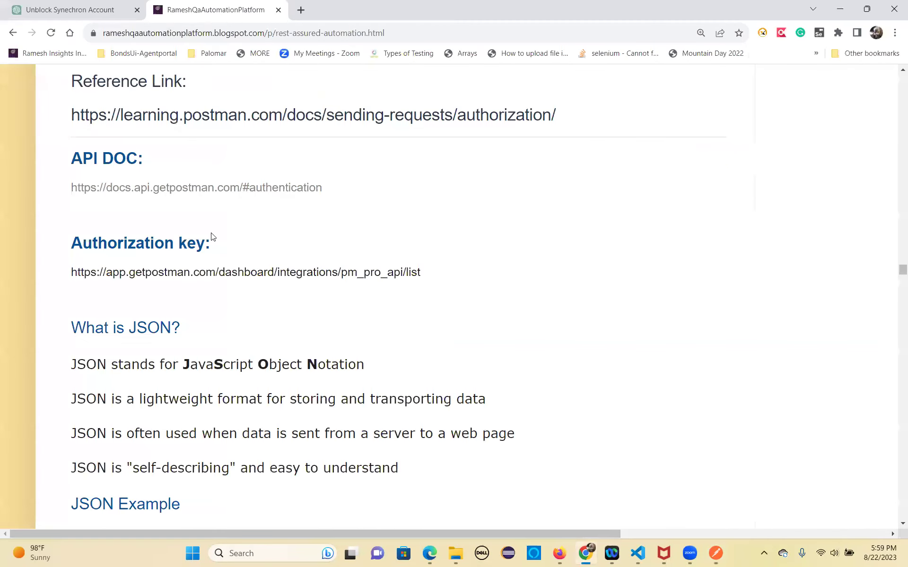
drag(72, 158, 143, 158)
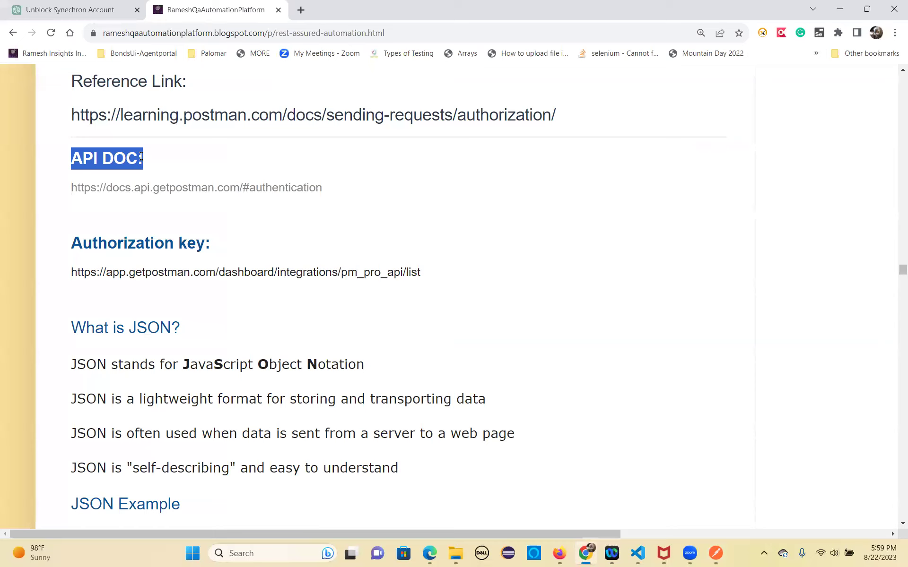
drag(77, 245, 204, 238)
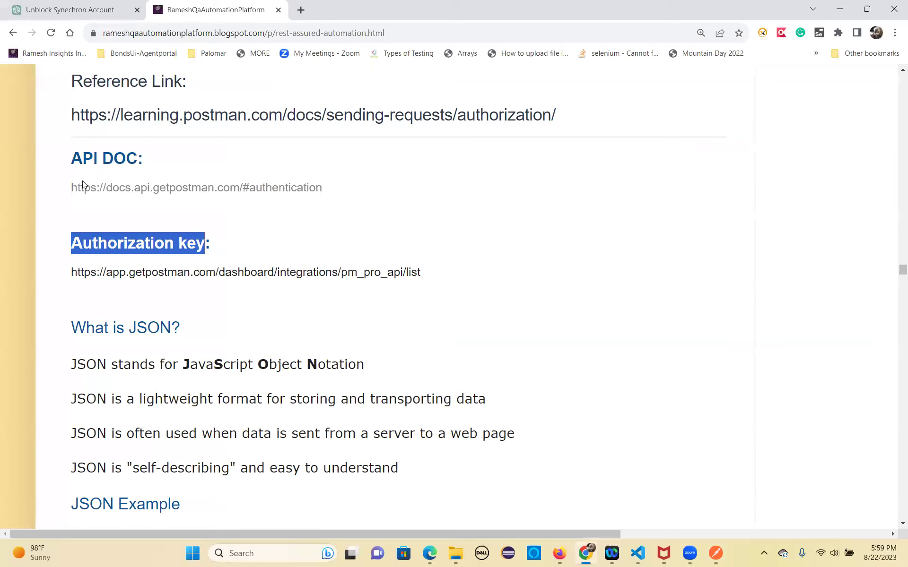
right_click(274, 192)
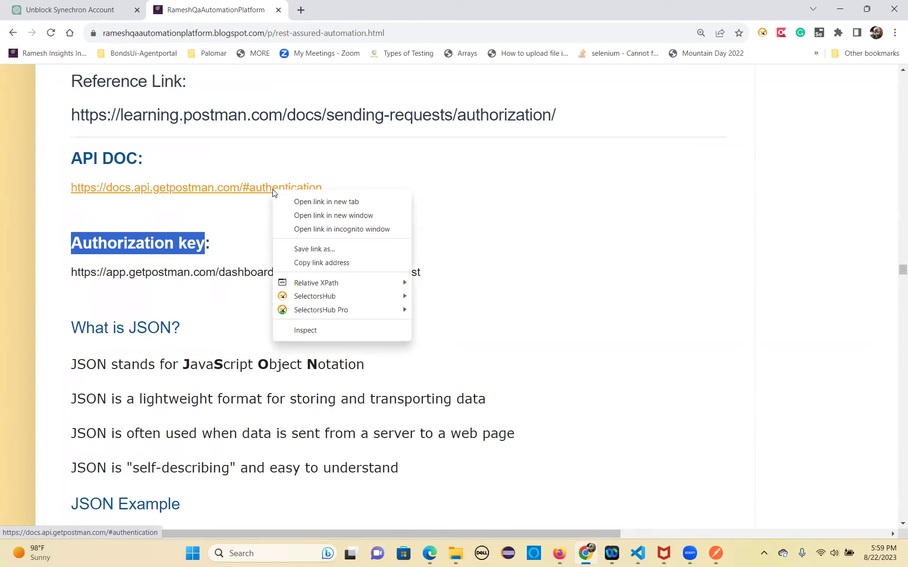
click(296, 199)
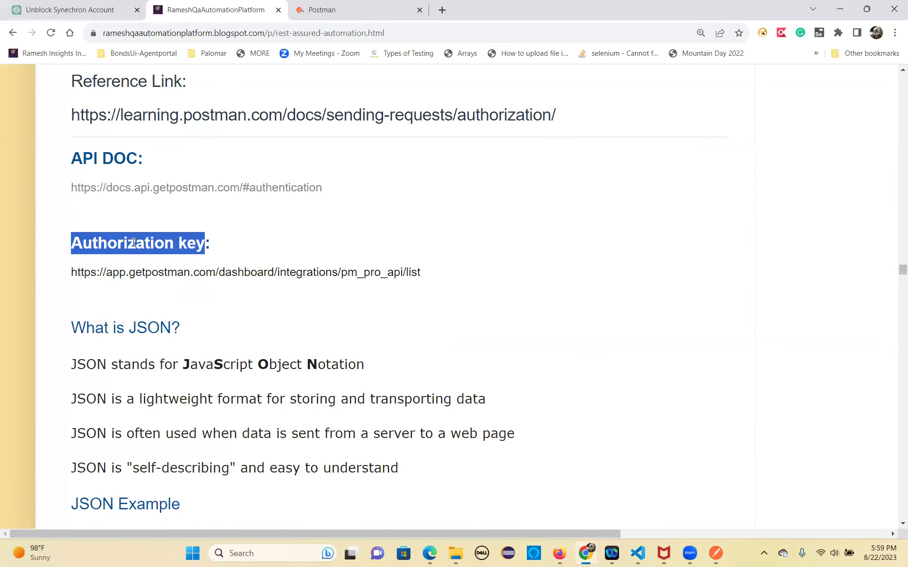
drag(421, 273, 72, 272)
key(ctrl+c)
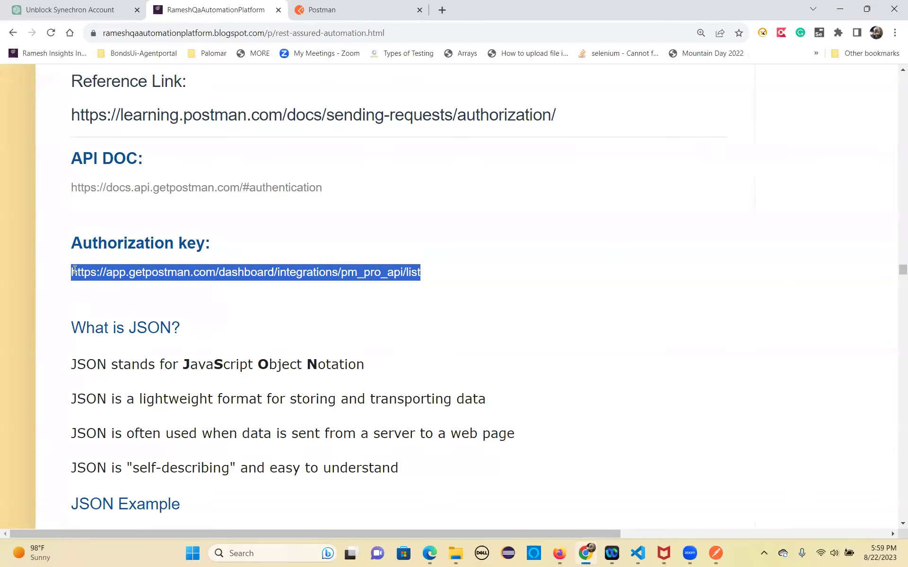
click(441, 13)
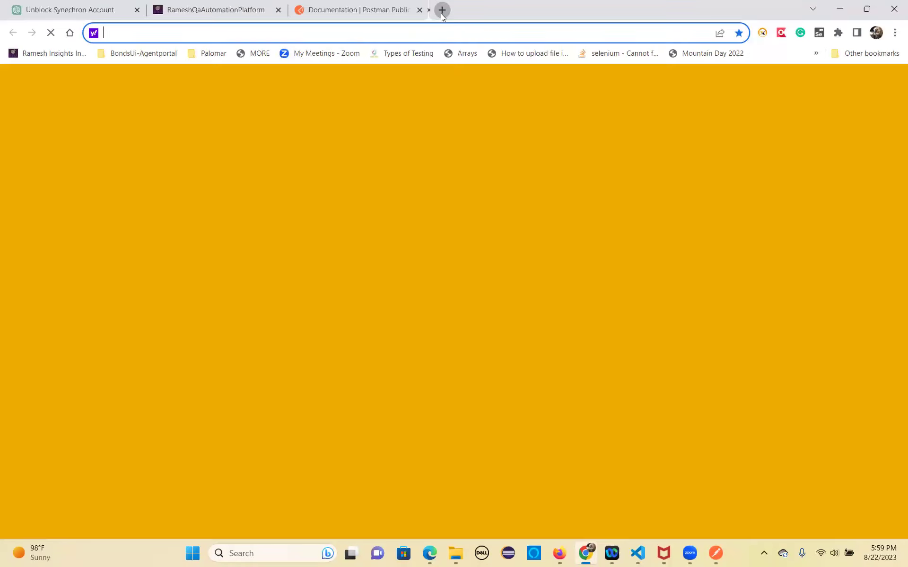
key(ctrl+v)
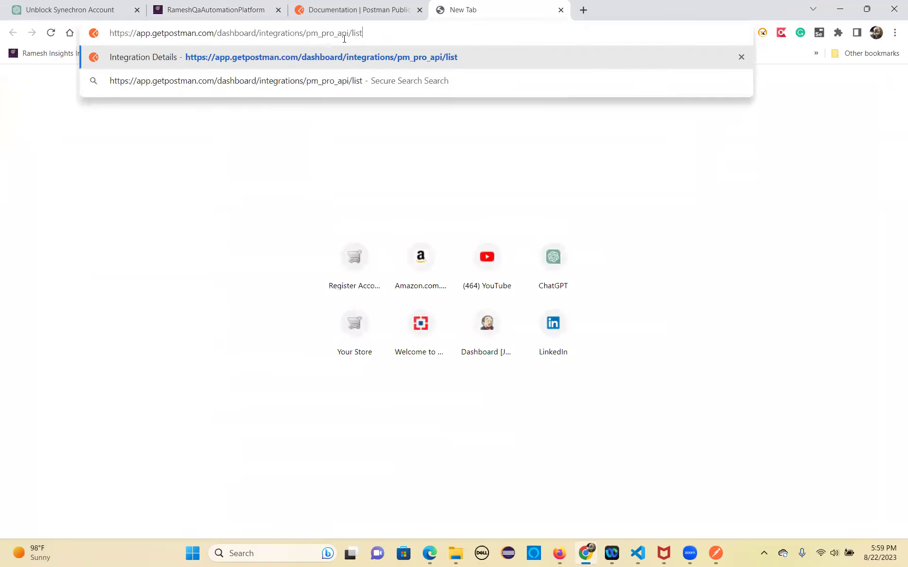
key(Return)
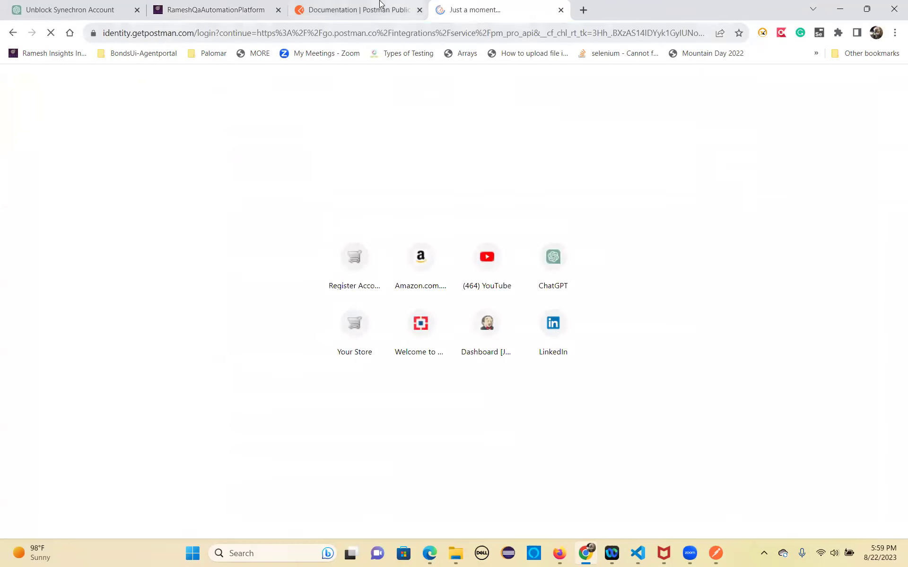
Sign in to Postman with the account offered in the account chooser and the prefilled password
click(361, 9)
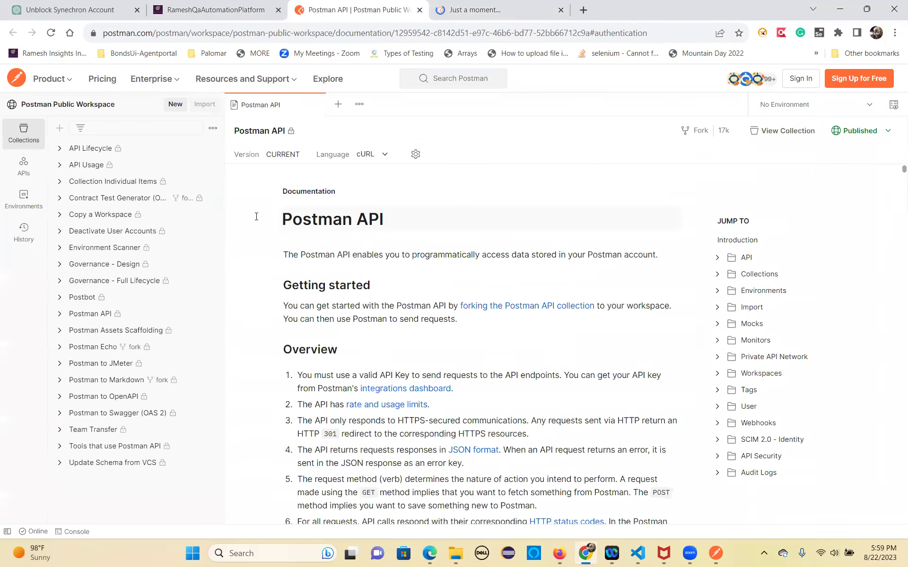
drag(283, 217, 385, 217)
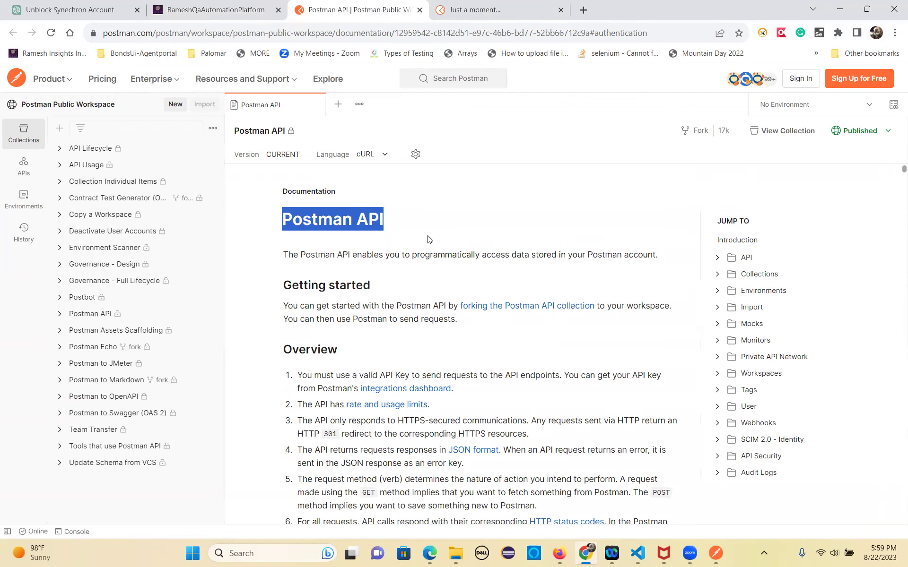
click(477, 15)
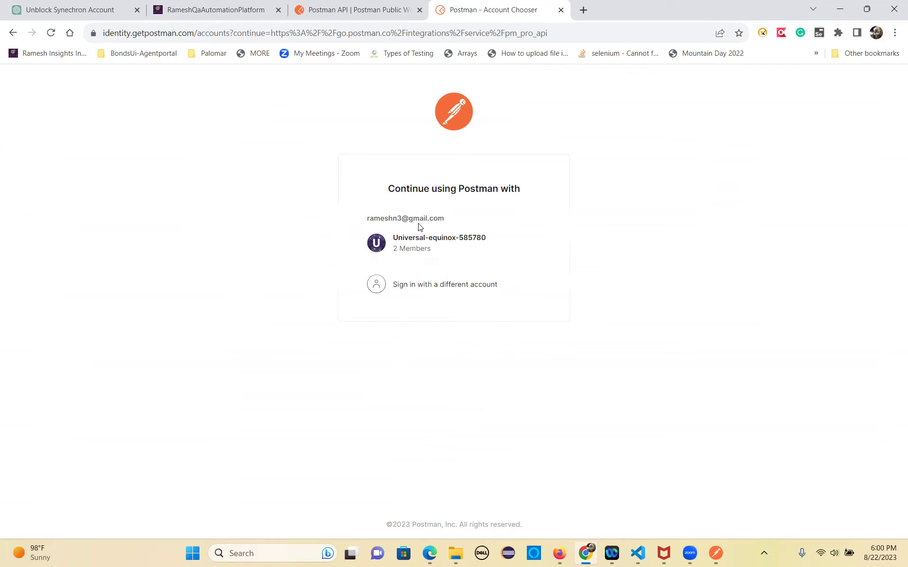
click(411, 245)
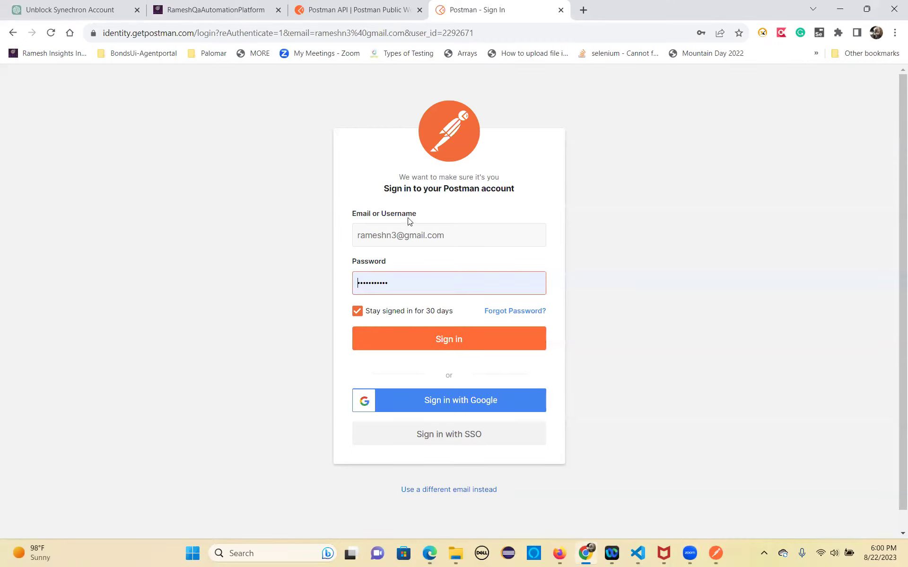
click(449, 342)
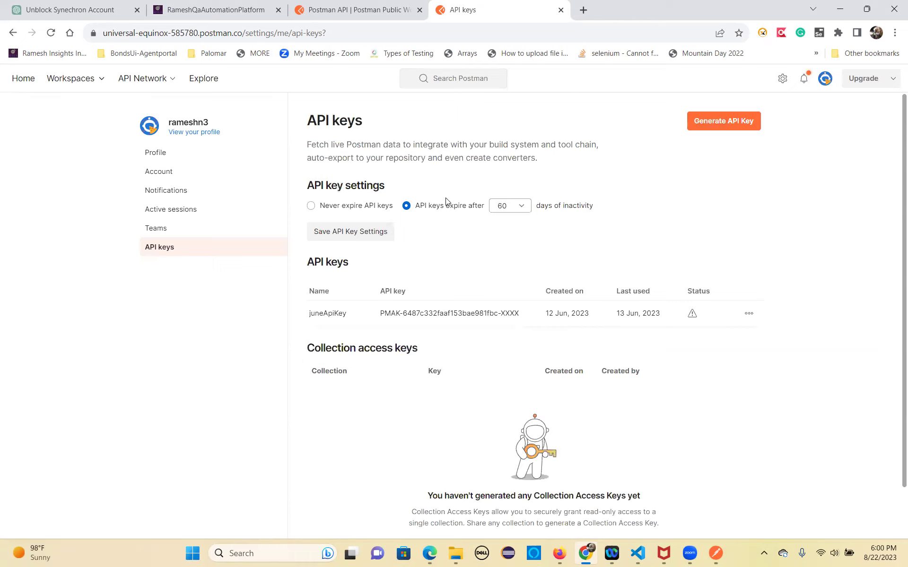
Delete the existing API key named juneApiKey and confirm its removal
click(749, 314)
click(698, 373)
click(535, 334)
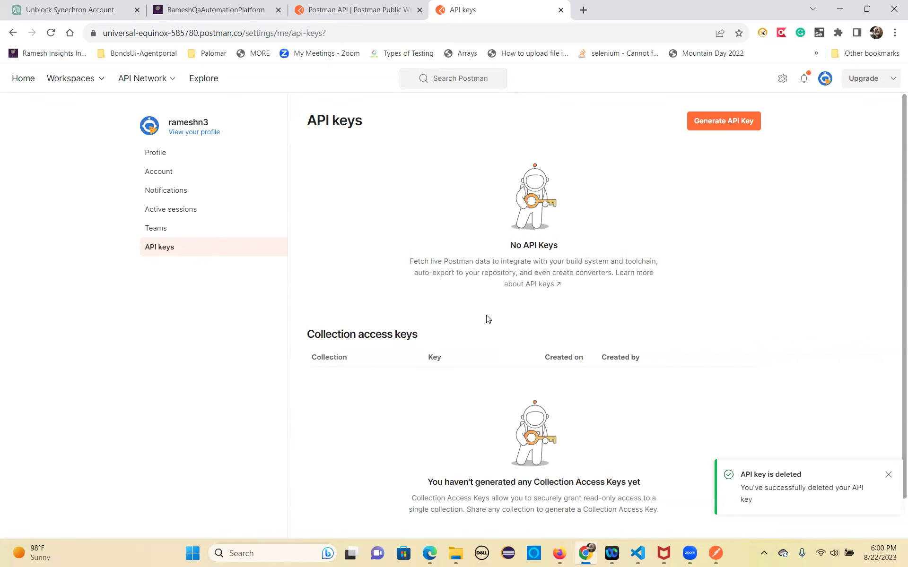
Return to the Postman API documentation and open the Get all collections request in the Collections folder
click(361, 15)
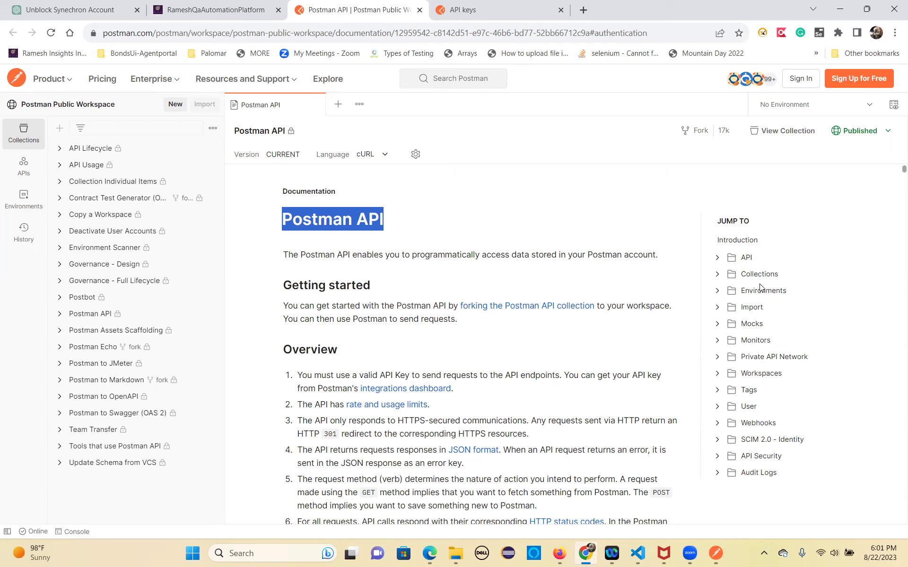
click(719, 278)
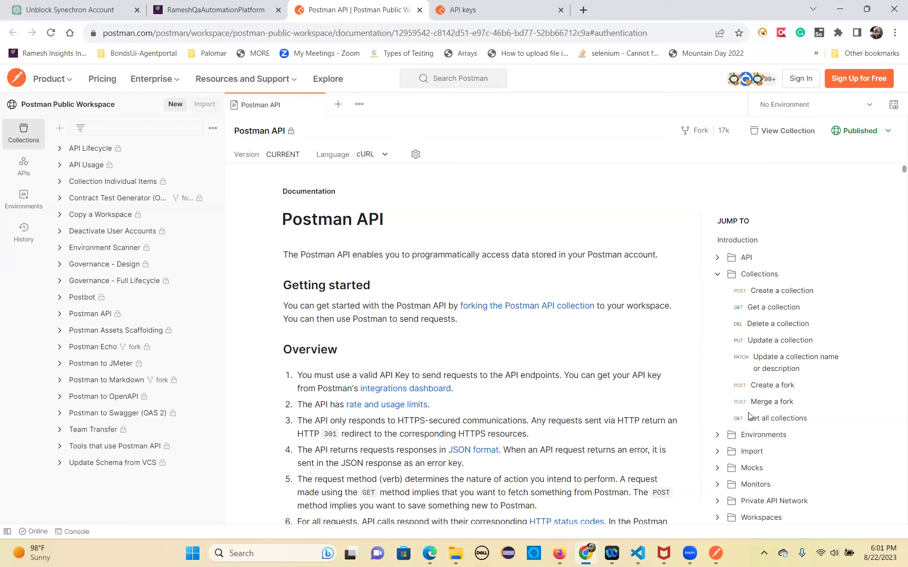
click(777, 418)
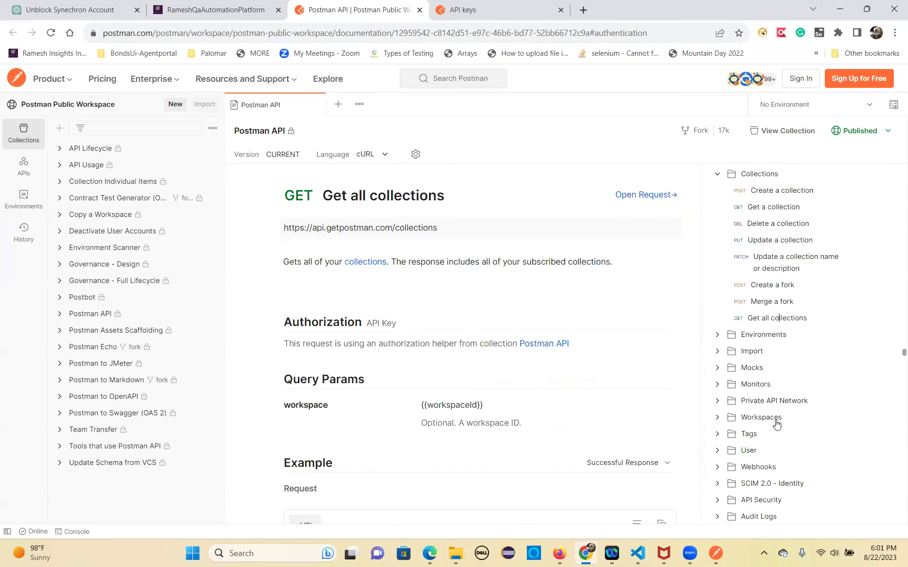
Examine the Get all collections request's name, HTTP method, and the base address and resource path of its endpoint URL
drag(323, 195, 455, 211)
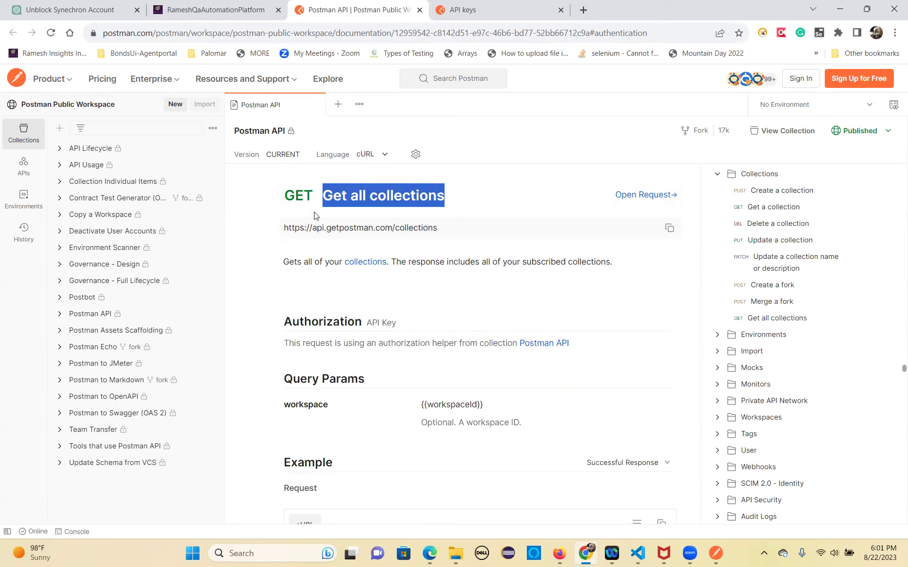
drag(288, 196, 318, 197)
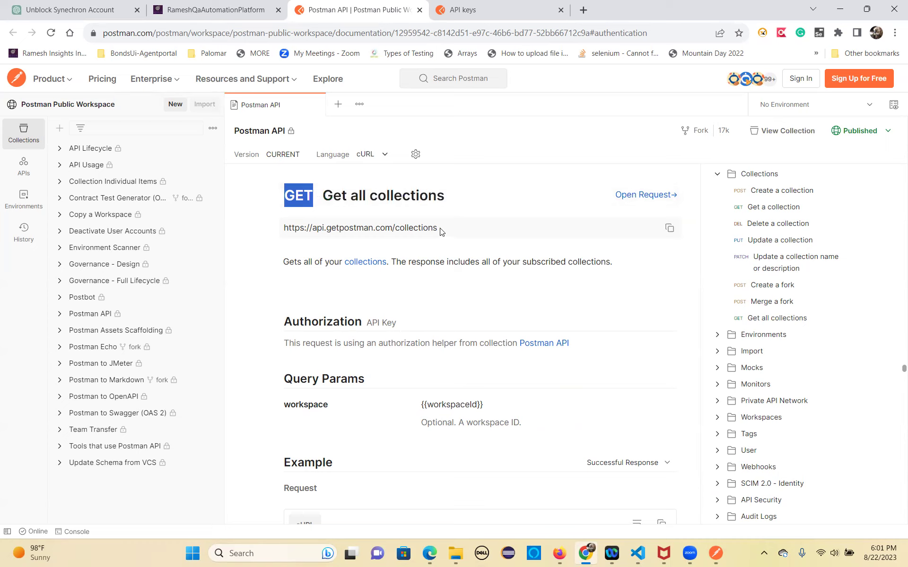
drag(440, 227, 341, 223)
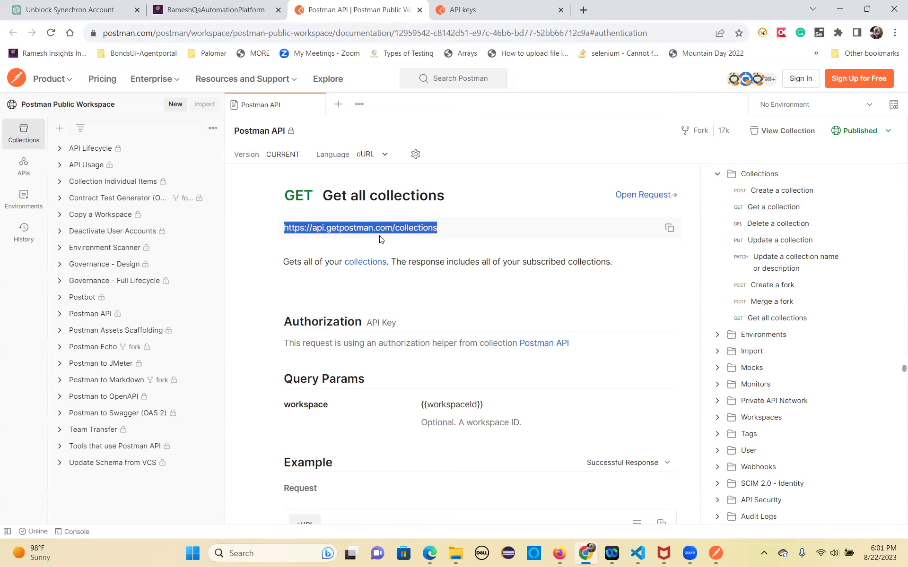
click(421, 231)
drag(393, 228, 287, 230)
click(392, 228)
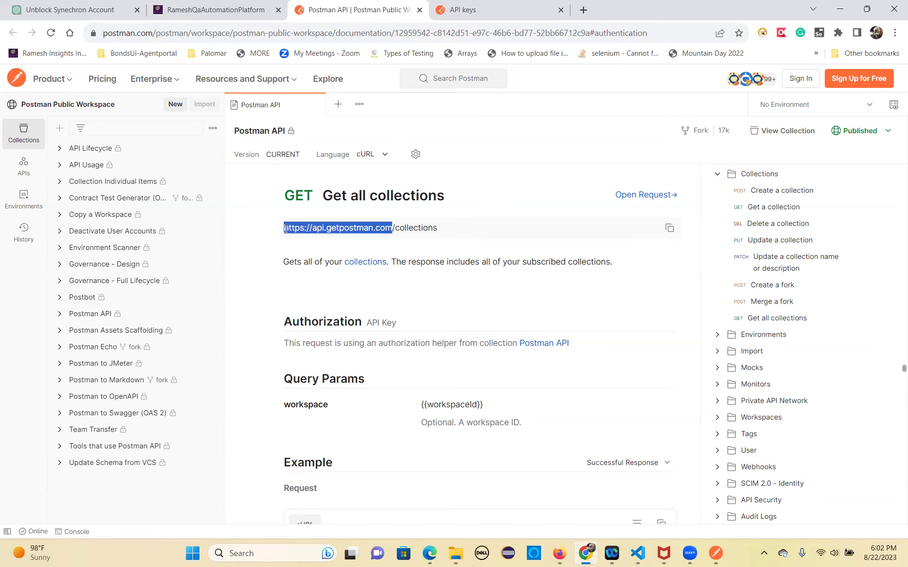
drag(447, 232, 386, 226)
click(409, 227)
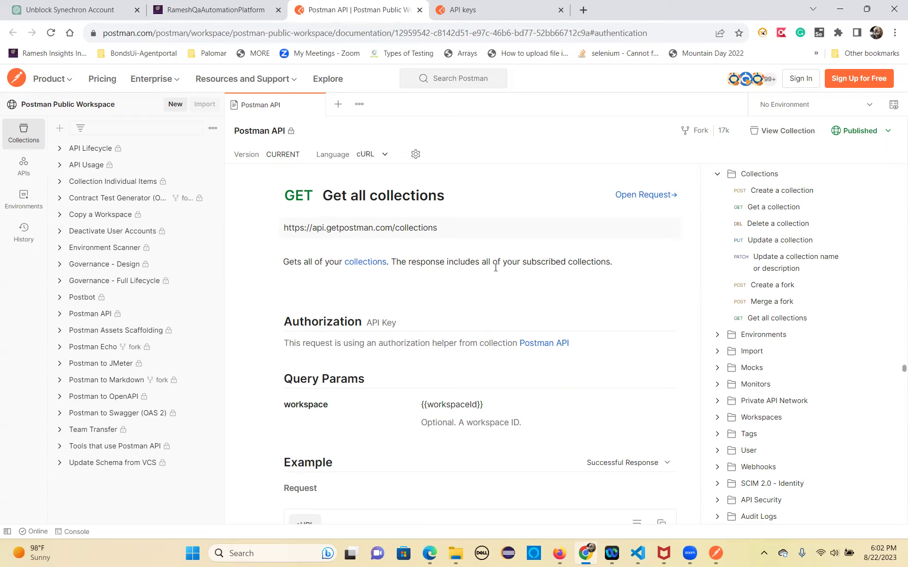
Review the Get all collections description, authorization type, query parameters, and example request and response
drag(617, 265, 528, 264)
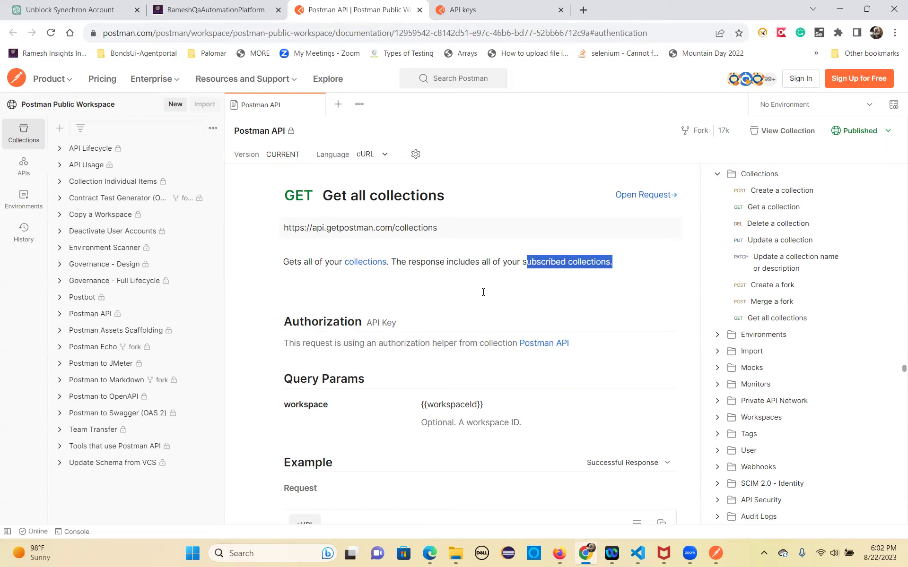
drag(285, 321, 369, 330)
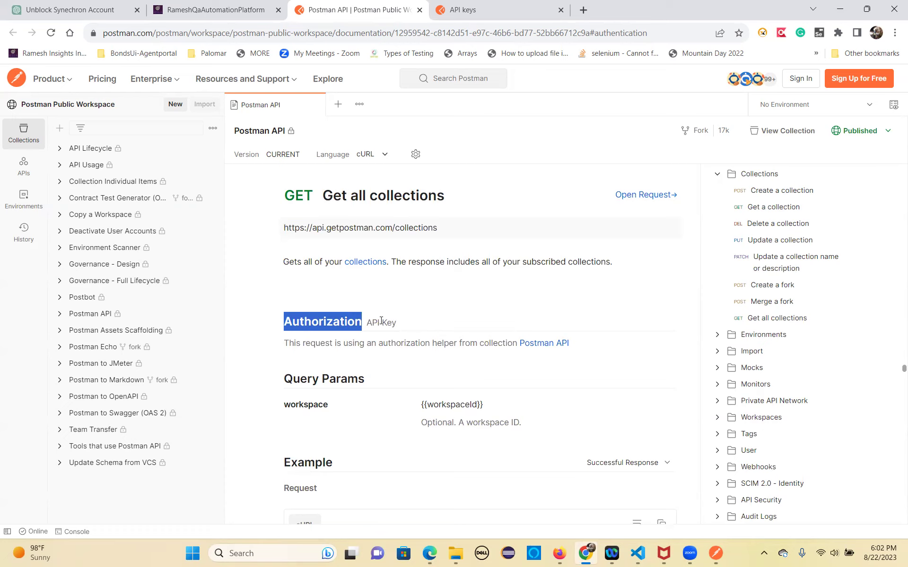
drag(367, 325, 398, 327)
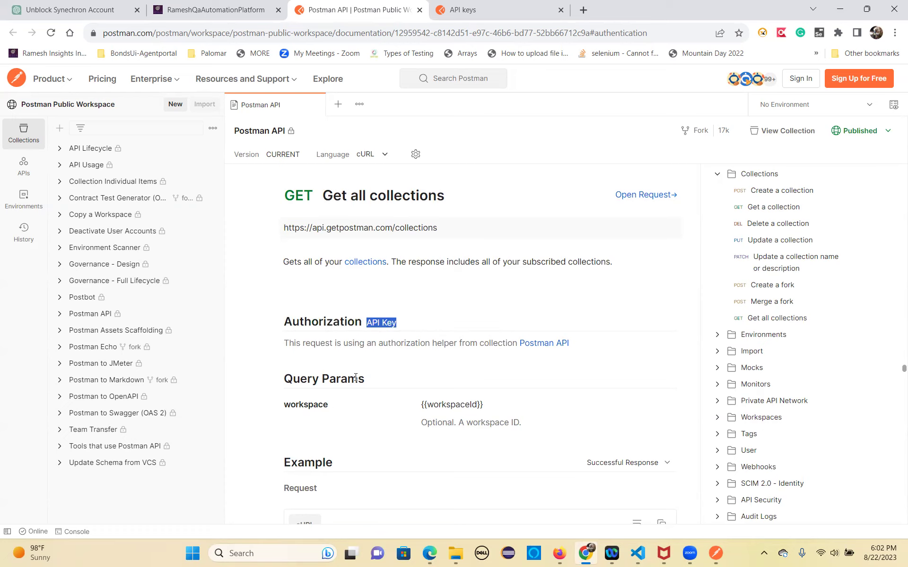
scroll(351, 363, down, 1)
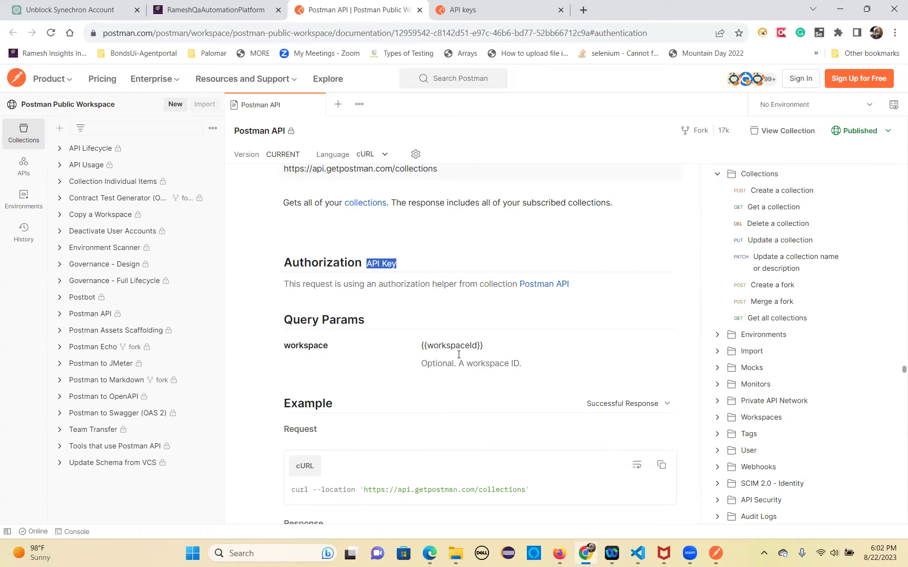
scroll(417, 334, down, 4)
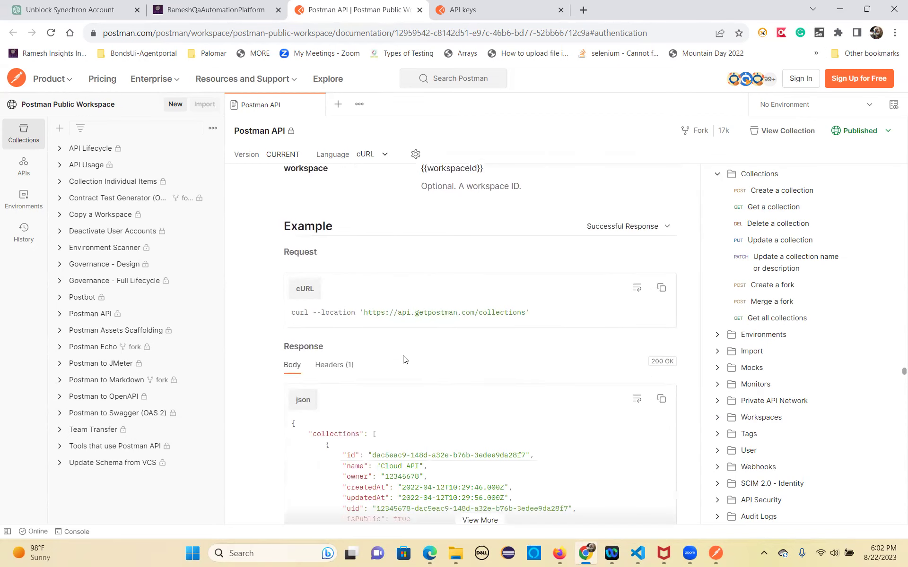
scroll(397, 376, down, 1)
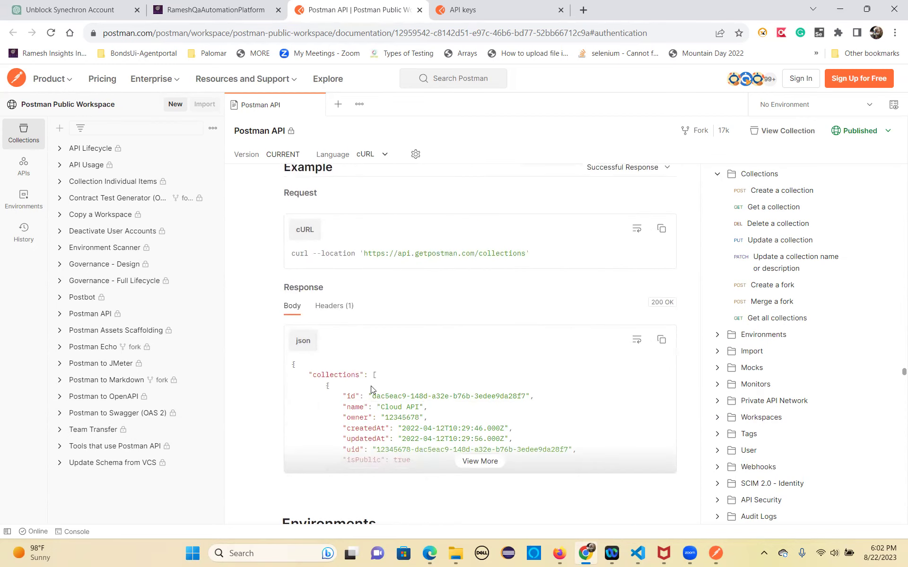
scroll(370, 386, down, 3)
scroll(648, 325, up, 3)
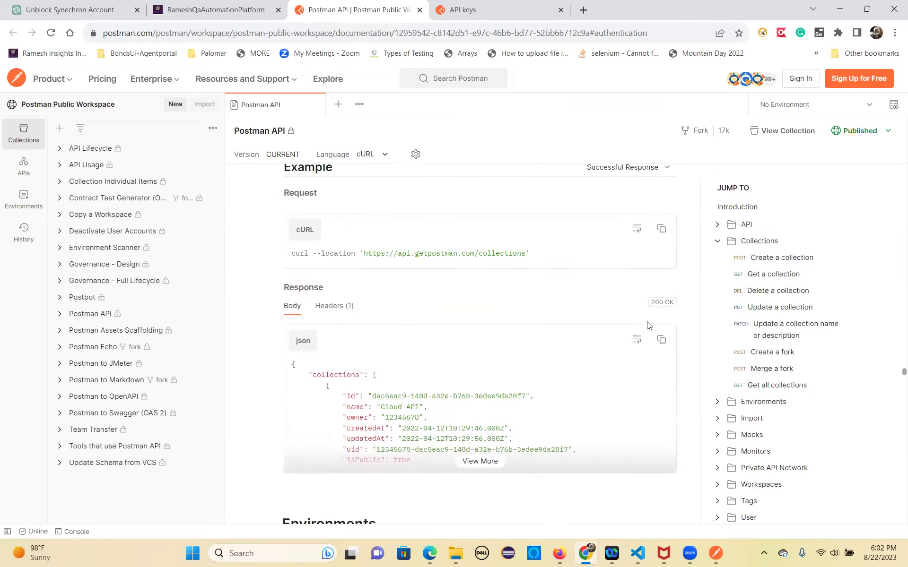
Copy the endpoint URL of the Get all collections request from the documentation
scroll(463, 290, up, 5)
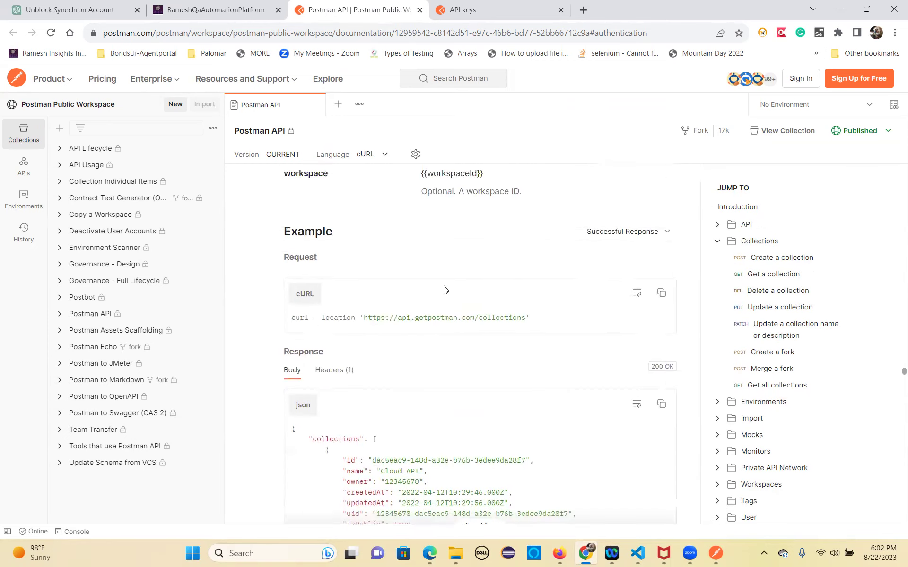
scroll(374, 295, up, 3)
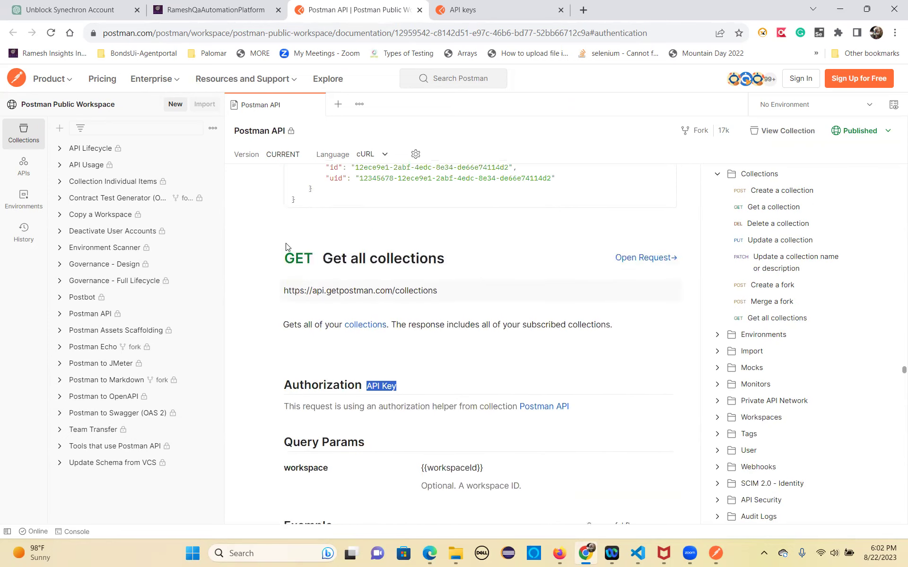
scroll(479, 363, down, 1)
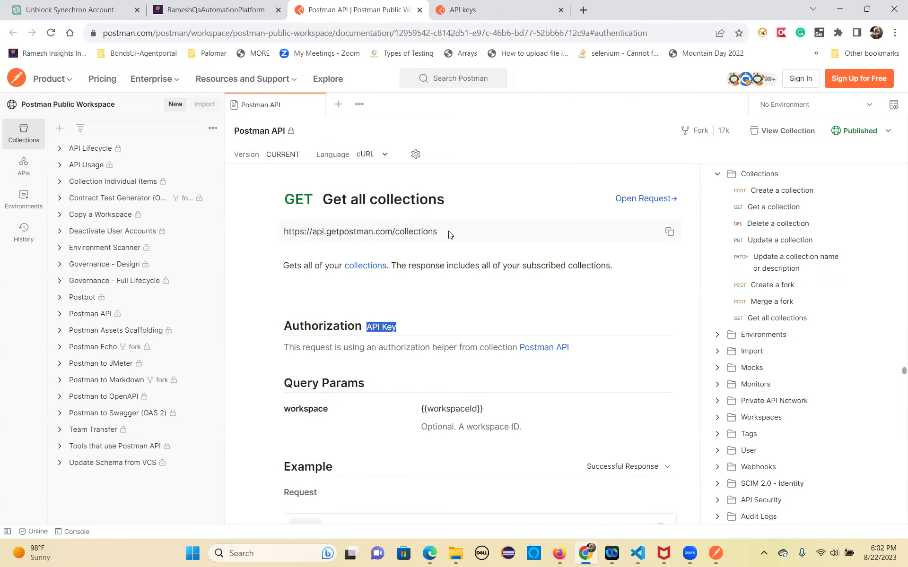
drag(438, 233, 285, 231)
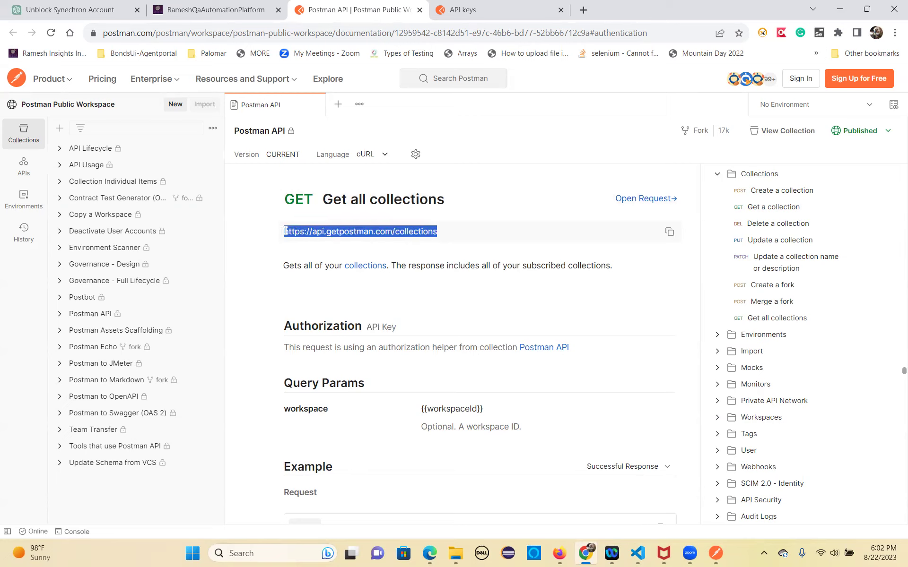
click(670, 234)
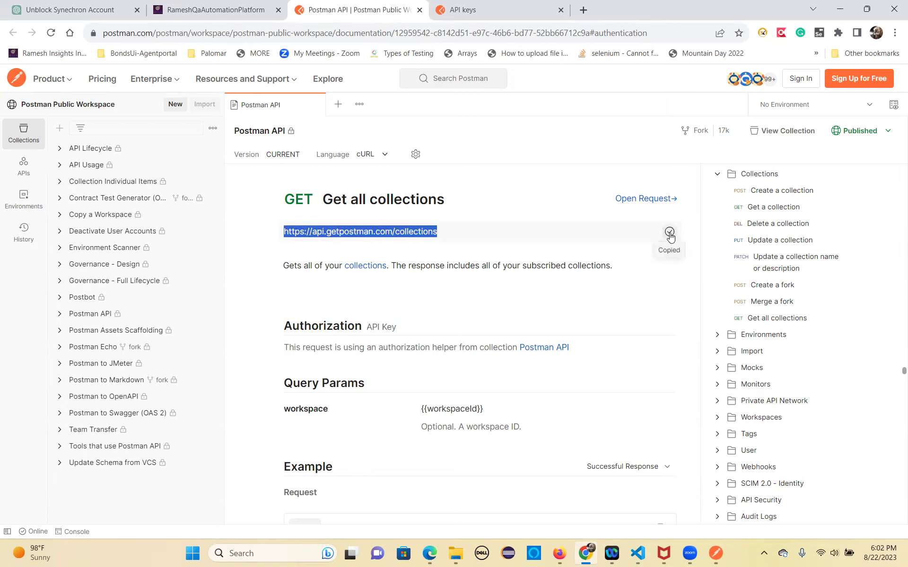
Switch to the Postman desktop app and add a request named 401UnAuthorised to the empty PostmanAPIPractice-Aug2223 collection
click(714, 556)
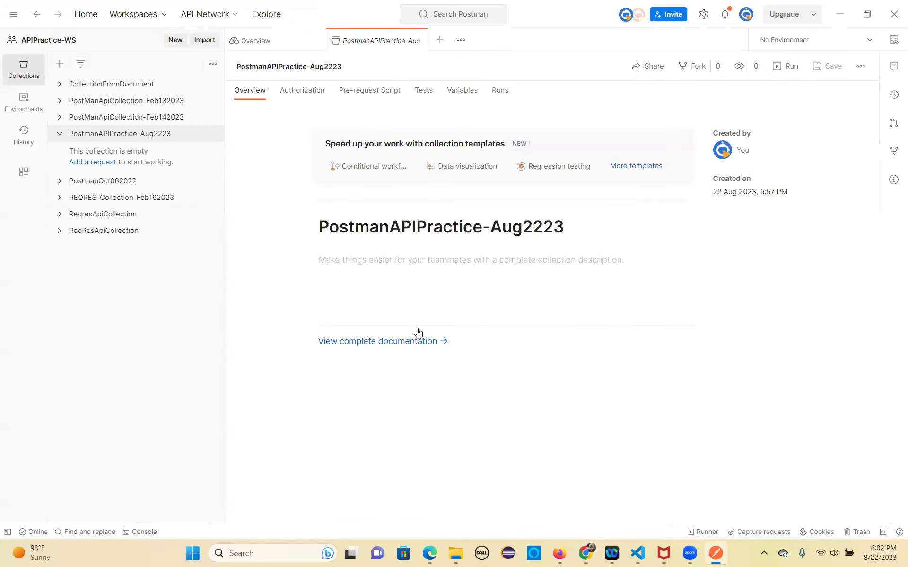
click(94, 167)
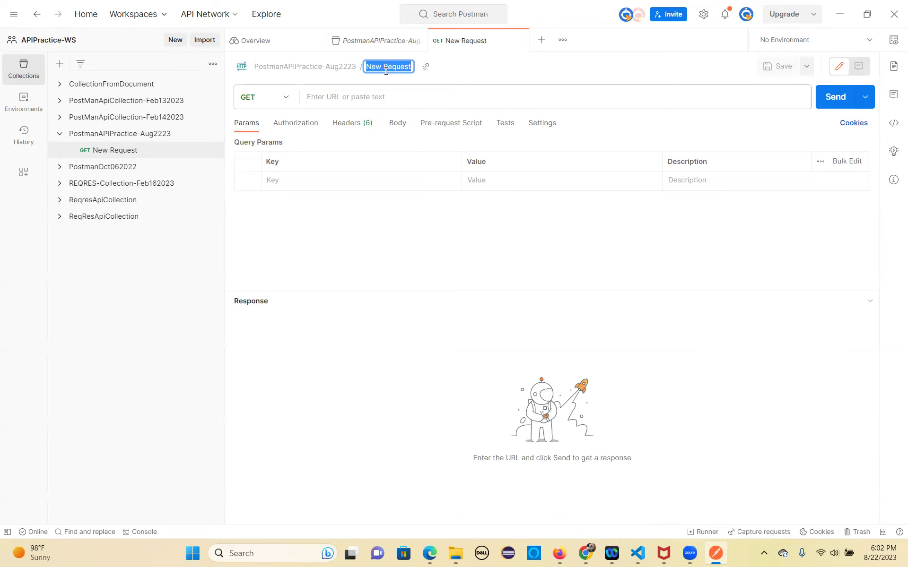
text(401UnAuthorised)
key(Return)
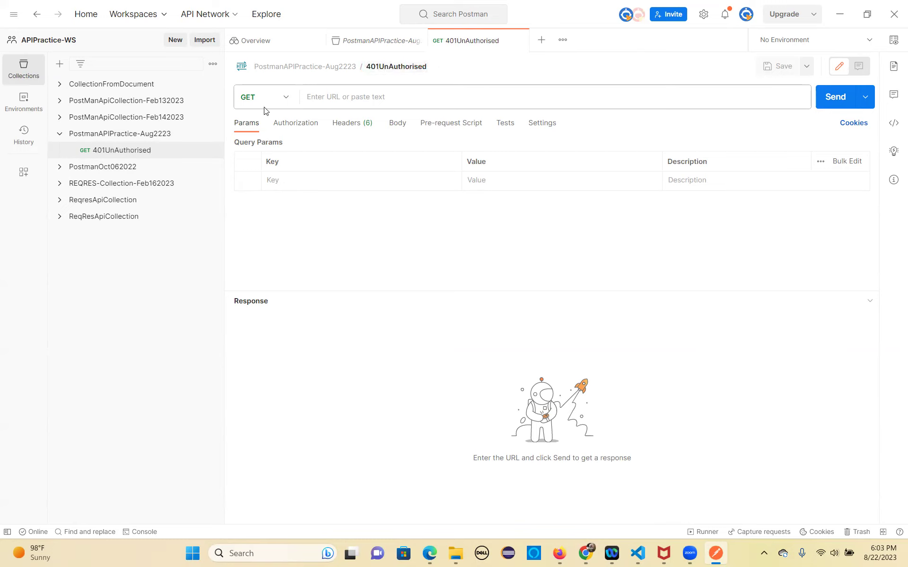
click(286, 98)
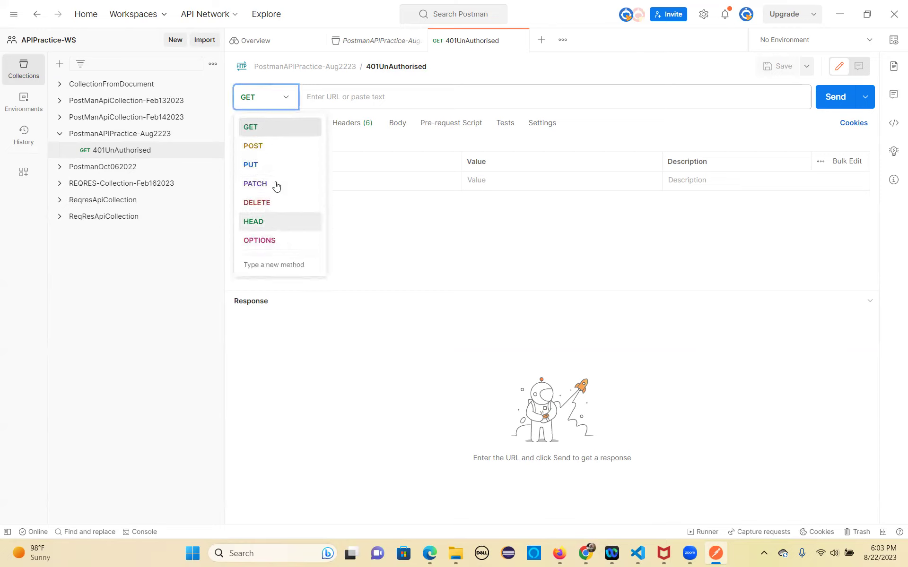
click(337, 98)
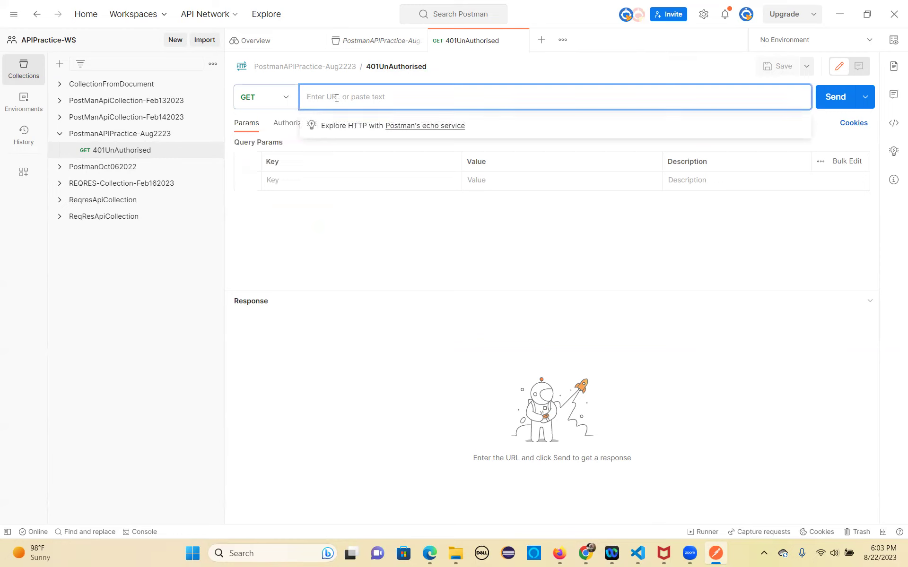
key(ctrl+v)
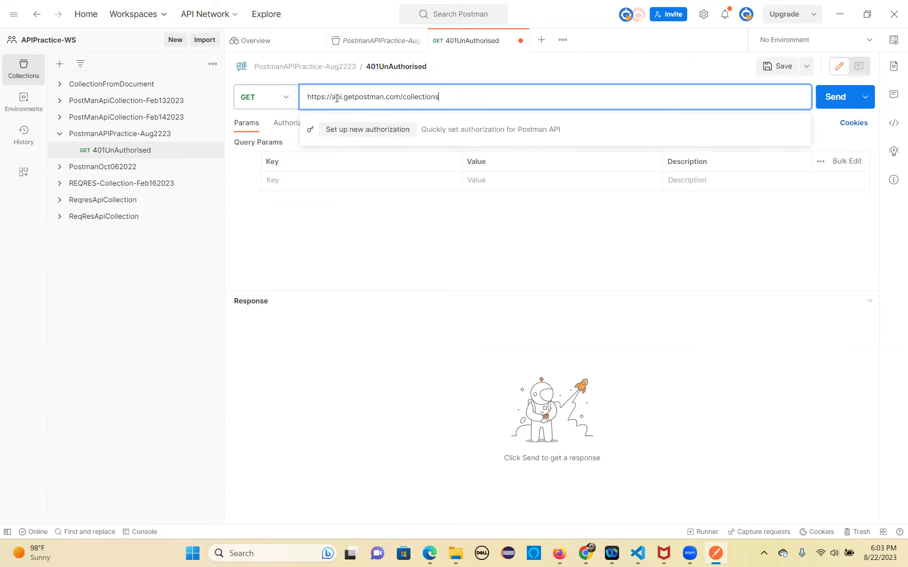
click(779, 68)
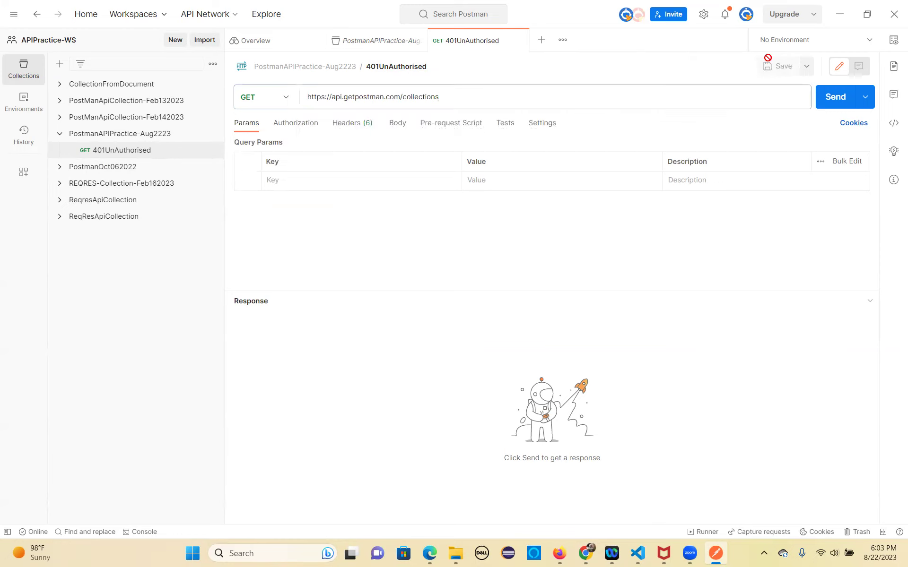
Add an Accept header with the value application/json to the 401UnAuthorised request
click(347, 126)
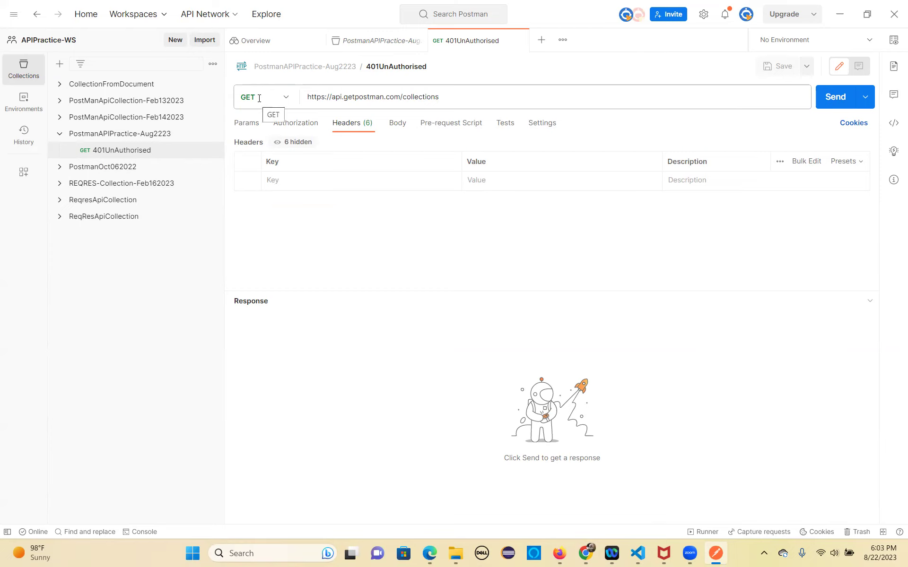
drag(454, 96, 298, 99)
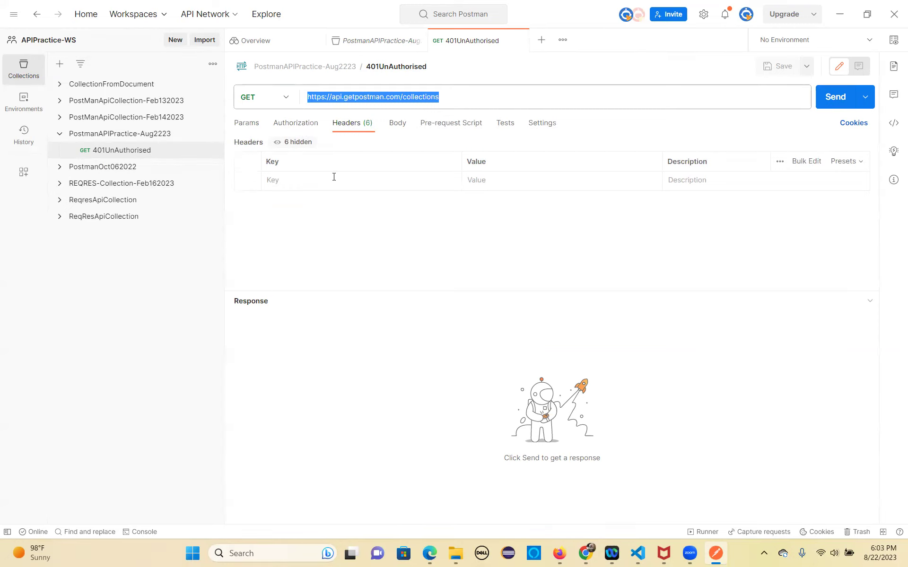
click(312, 179)
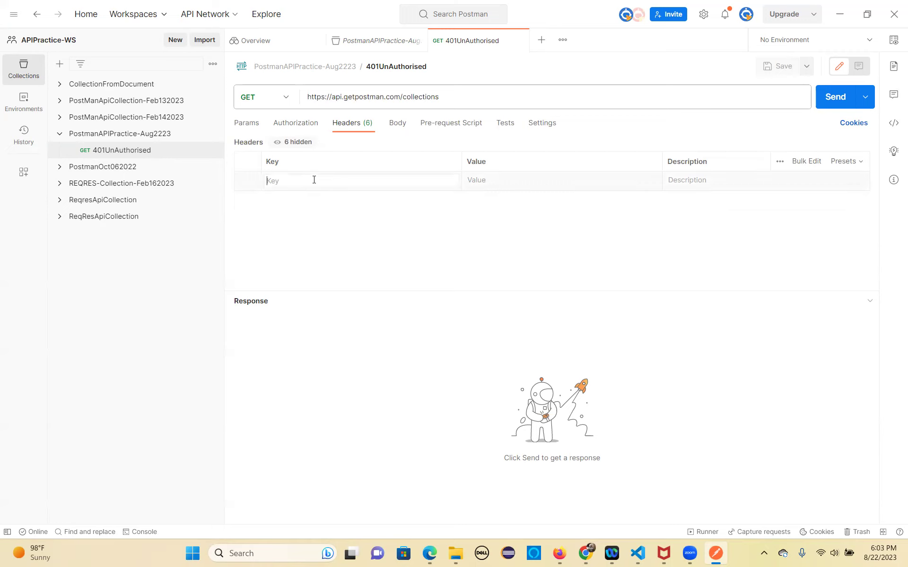
text(Acc)
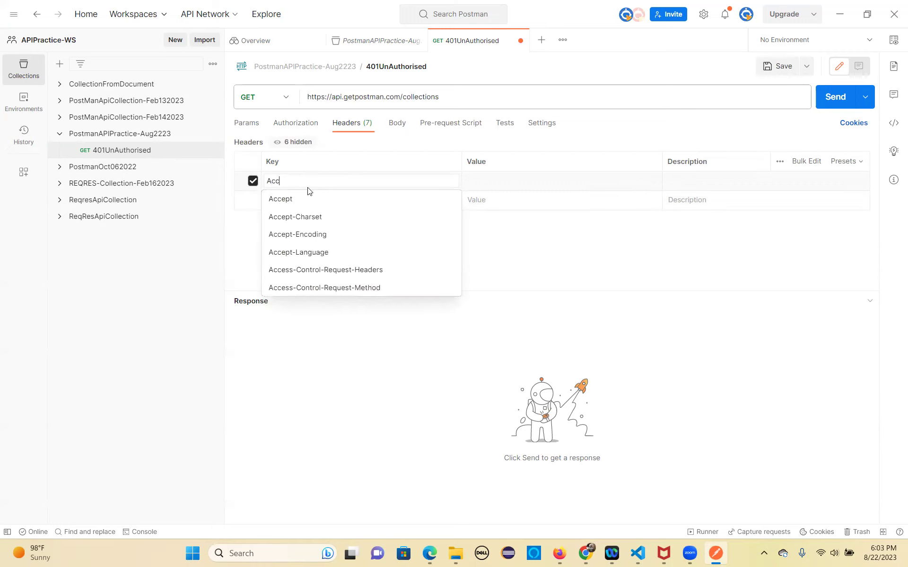
click(298, 199)
click(480, 183)
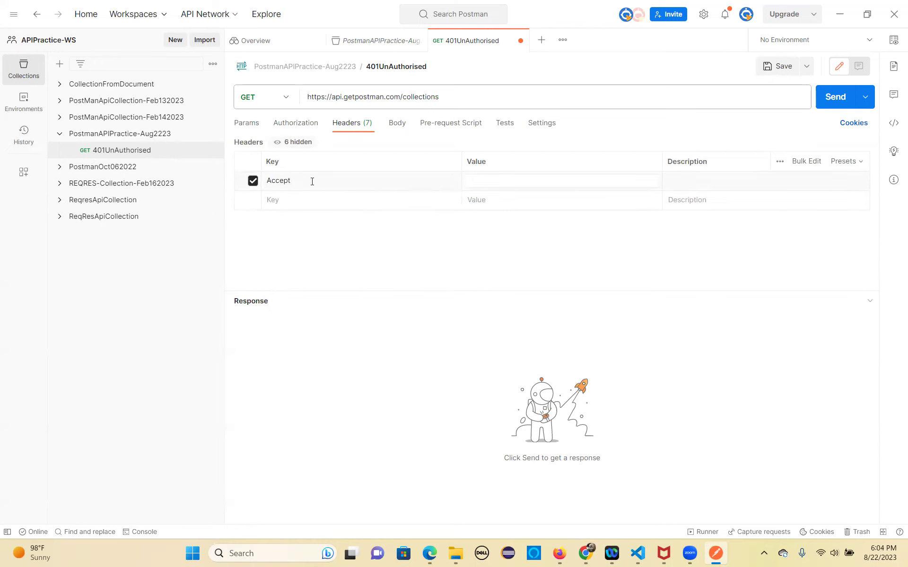
text(application/json)
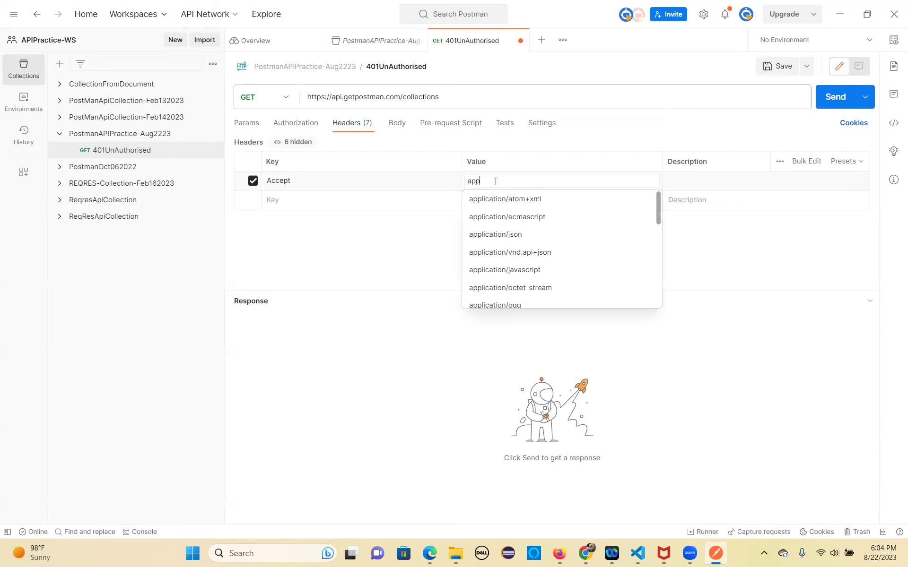
click(497, 234)
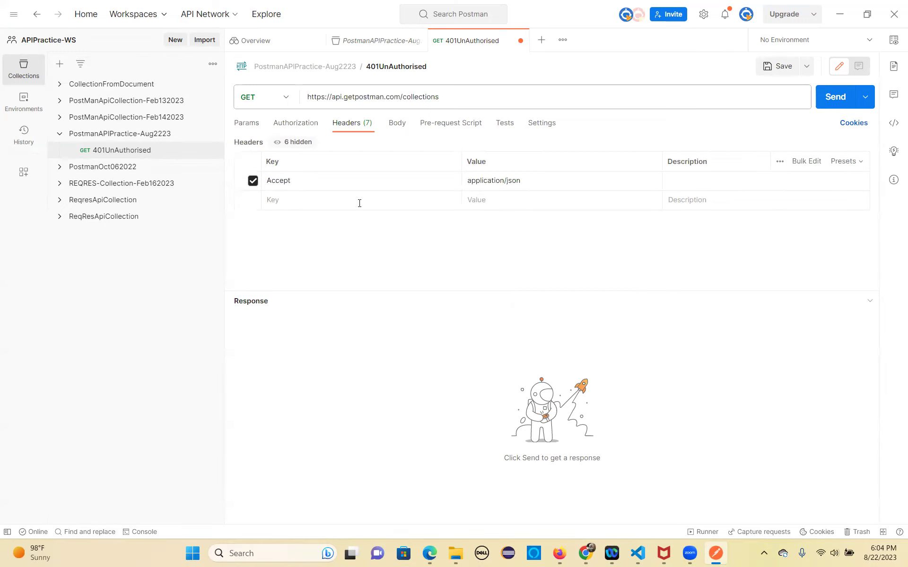
Add a Content-Type header with the value application/json and save the request
click(289, 202)
text(Conte)
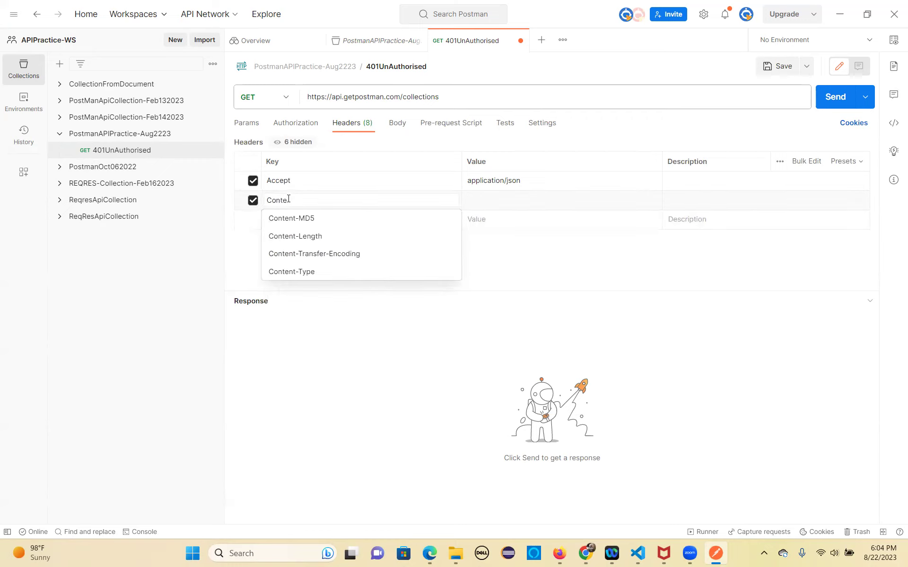
click(309, 272)
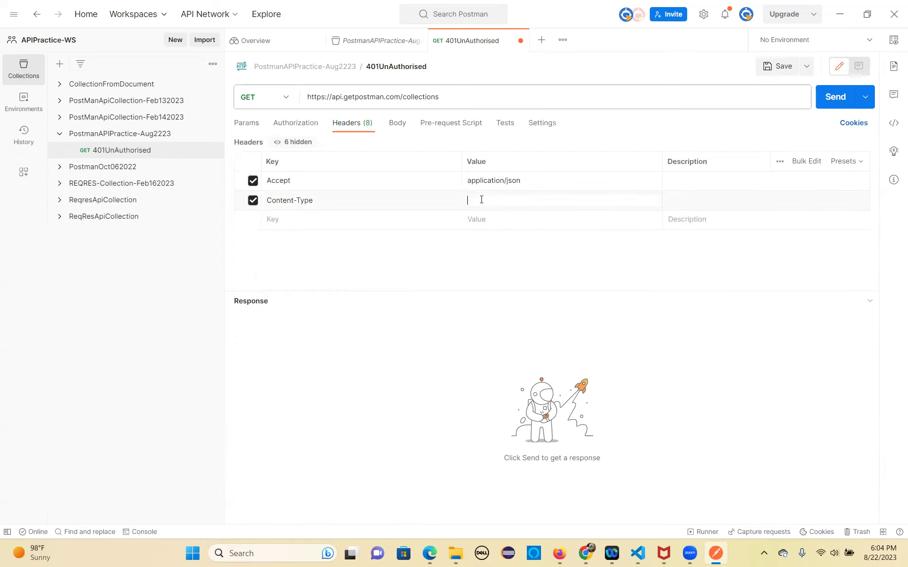
text(a)
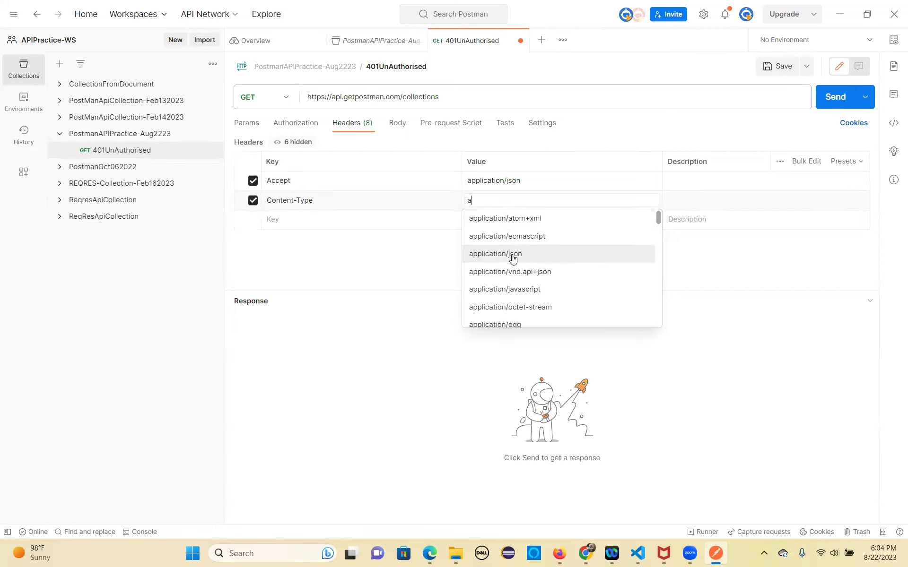
click(511, 256)
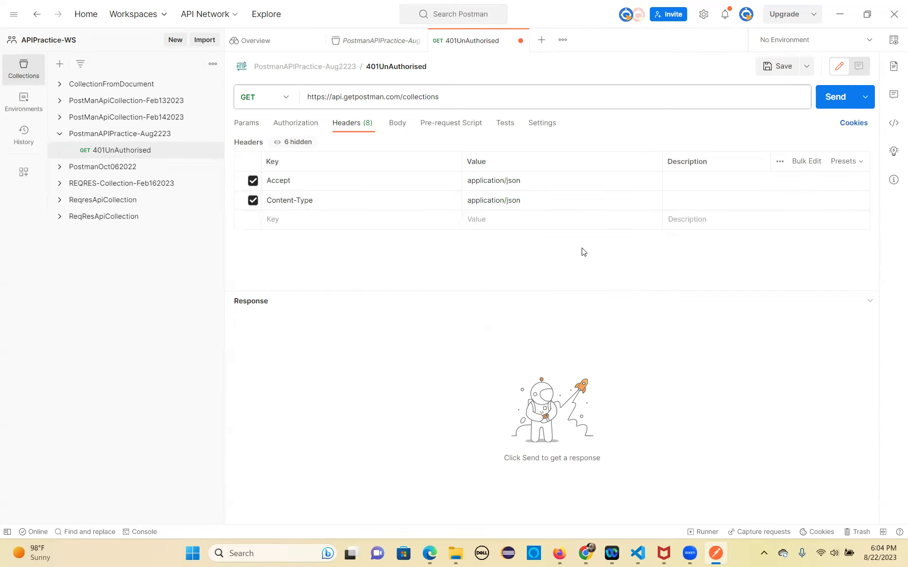
click(775, 66)
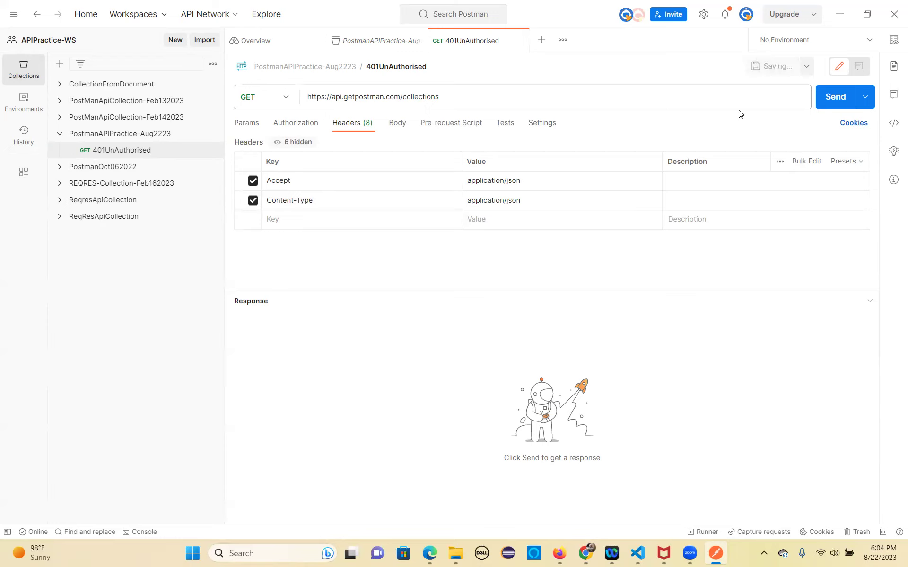